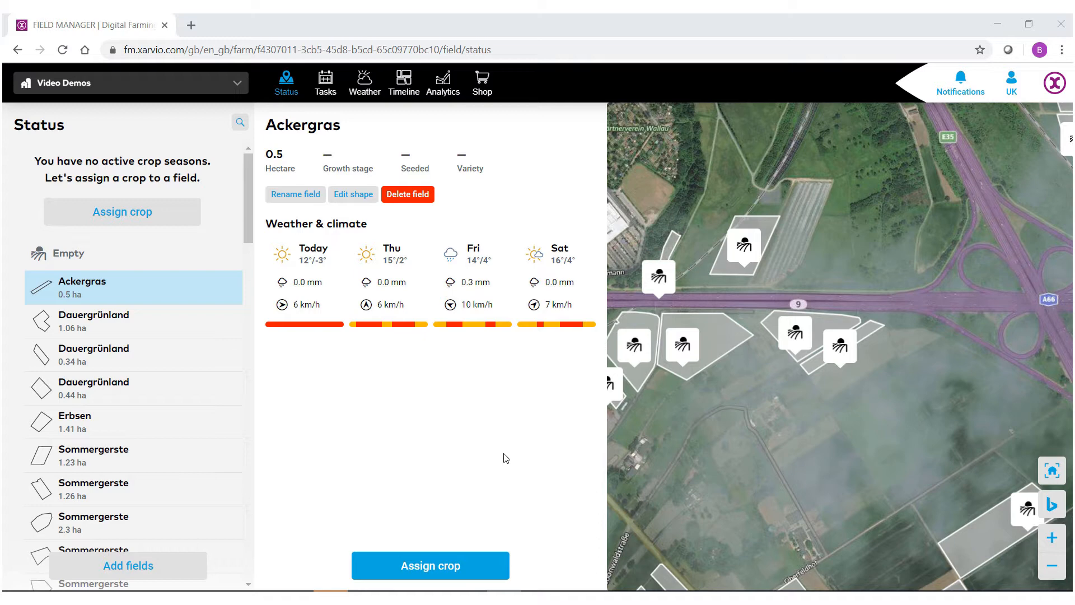
Look through the list of the farm's existing fields.
mouse_move(145, 326)
scroll(137, 358, "down", 2)
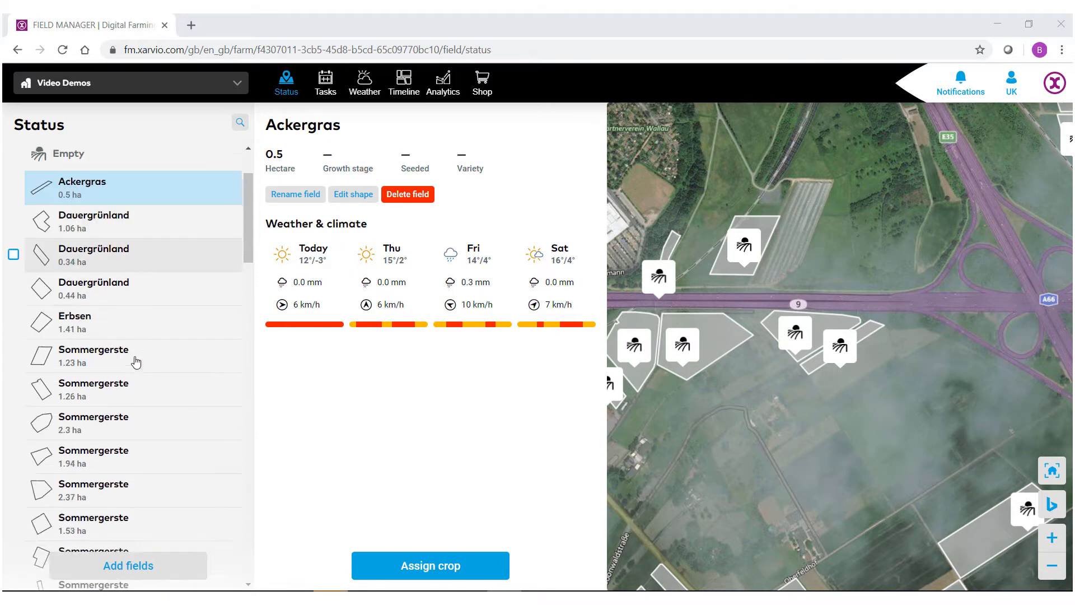
scroll(136, 362, "down", 10)
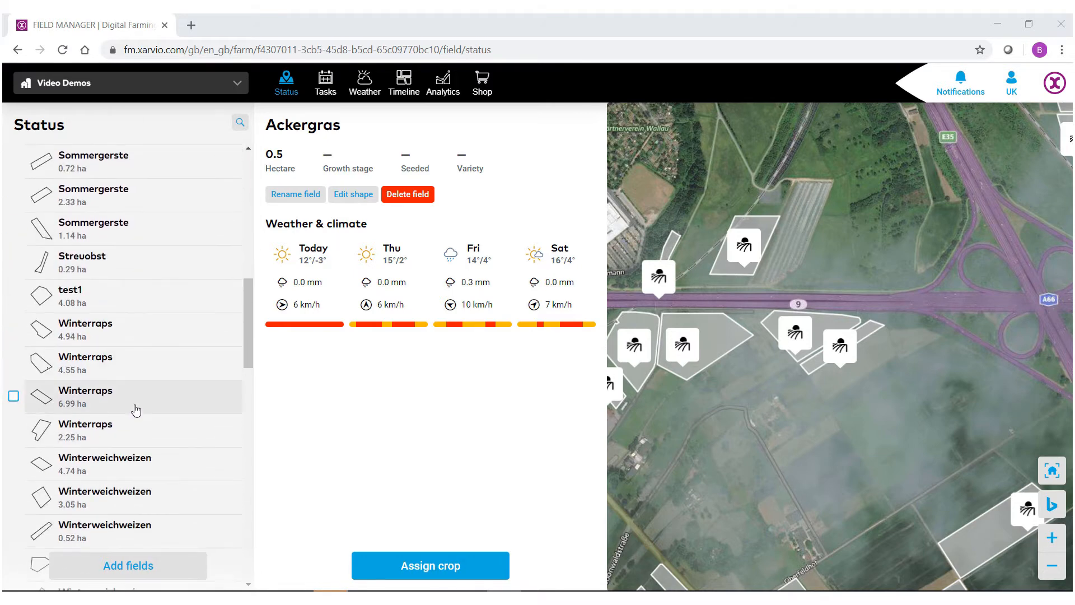
scroll(136, 410, "down", 3)
scroll(136, 410, "up", 10)
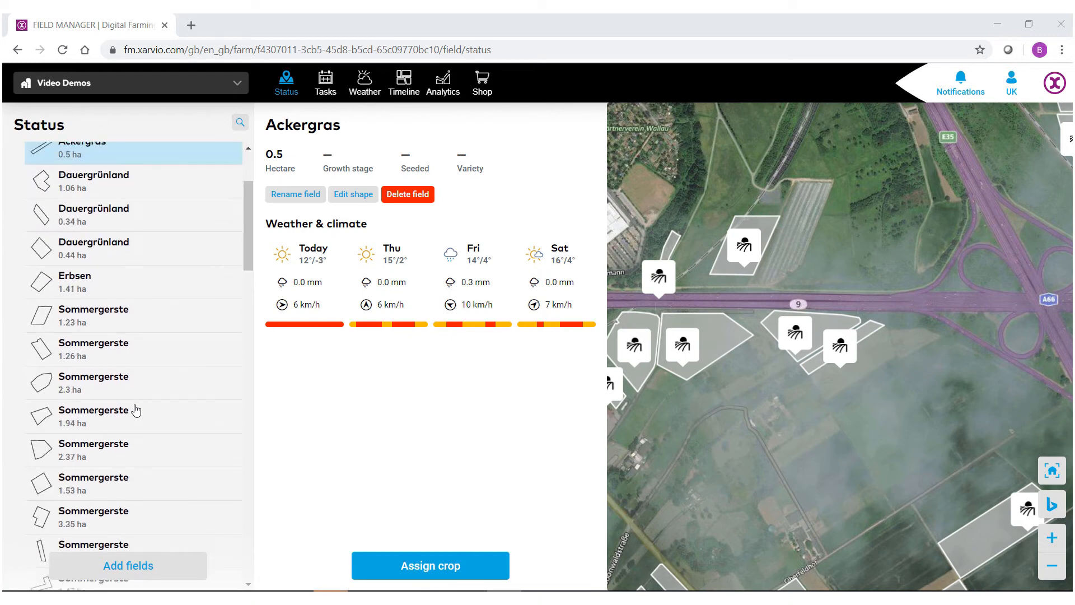
scroll(136, 410, "up", 3)
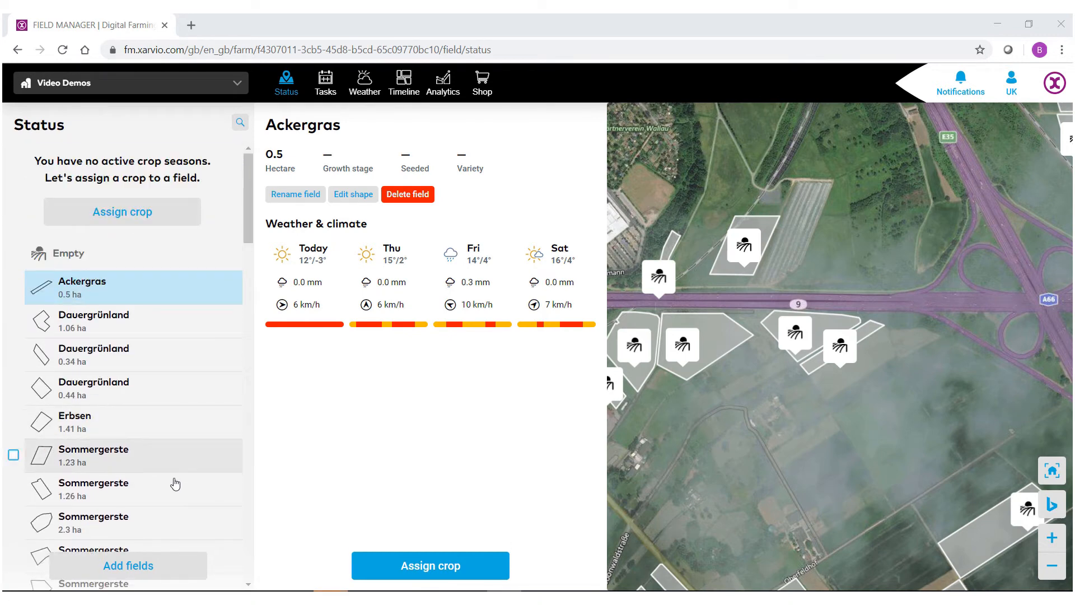
Start adding fields by selecting pre-defined fields on the map.
left_click(155, 567)
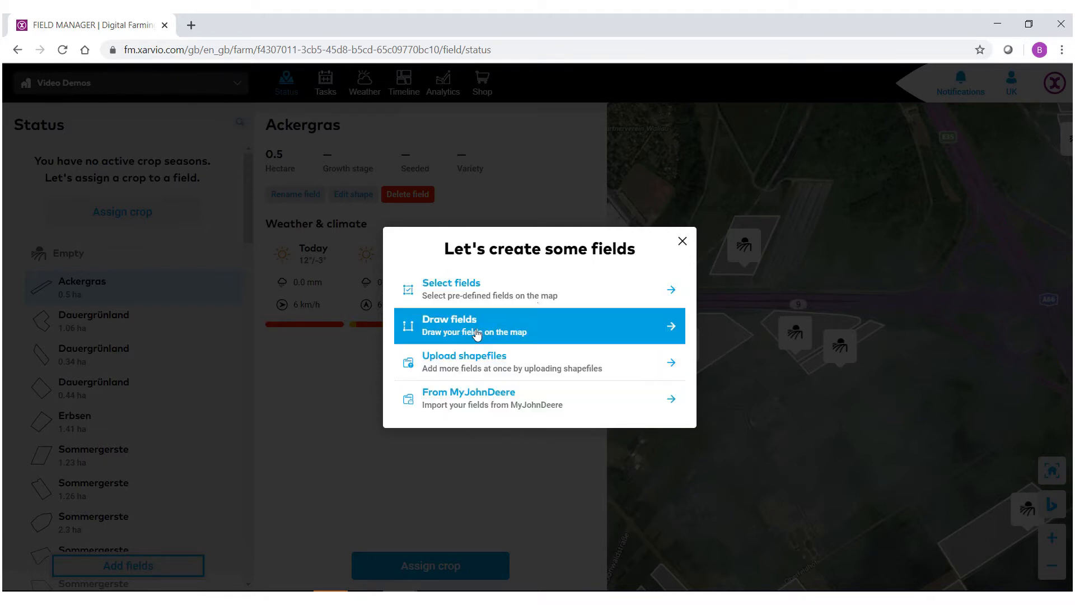
left_click(582, 296)
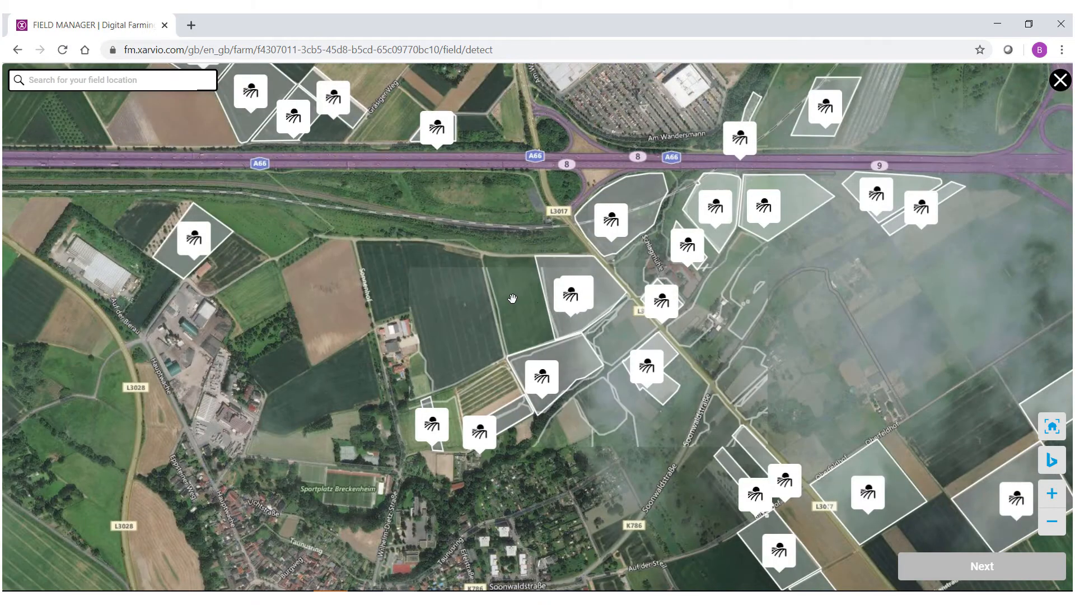
scroll(510, 300, "down", 2)
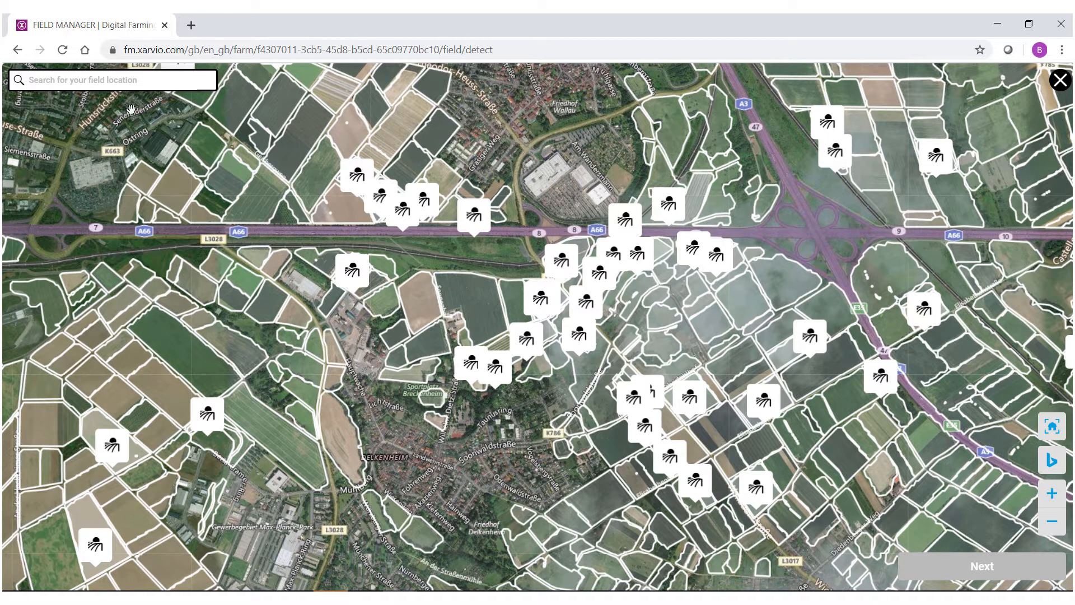
Search for the field location "wicker", go to Wicker, HE, Germany, and bring the farmland north of the village into view.
left_click(111, 80)
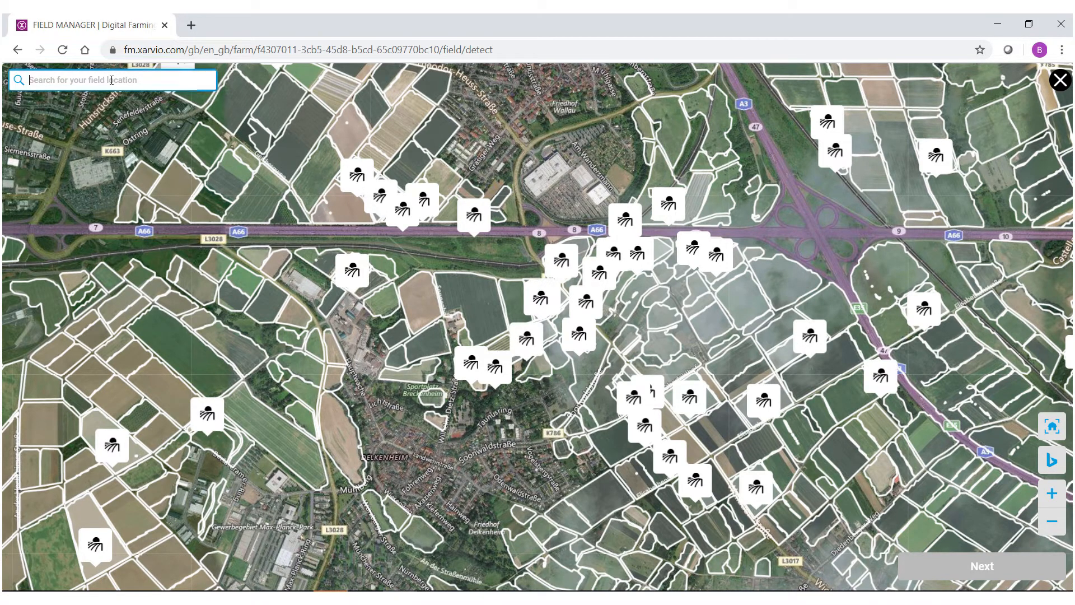
type("wicker")
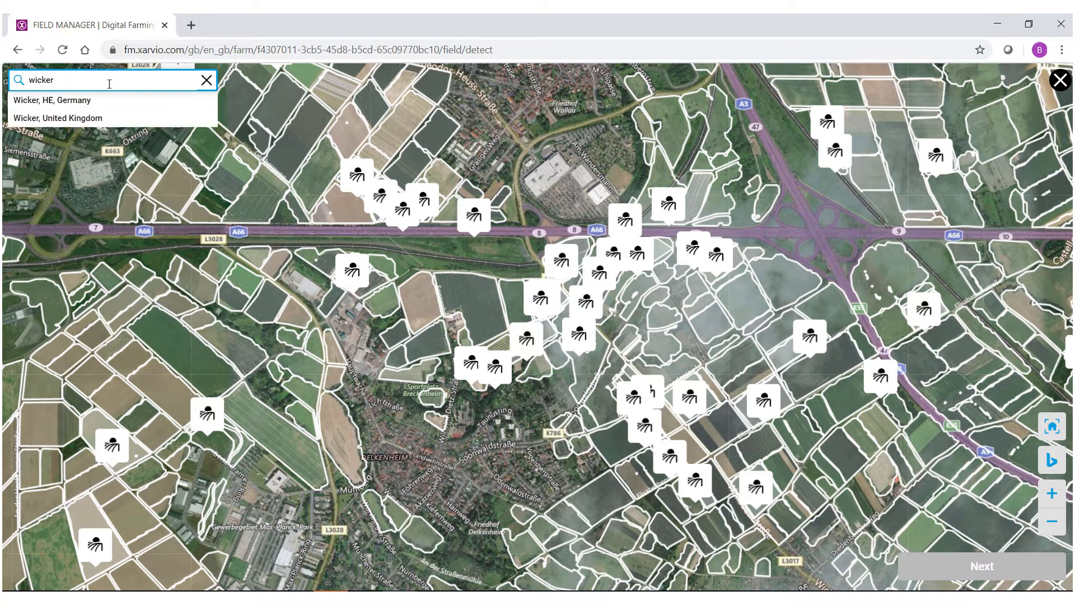
left_click(104, 101)
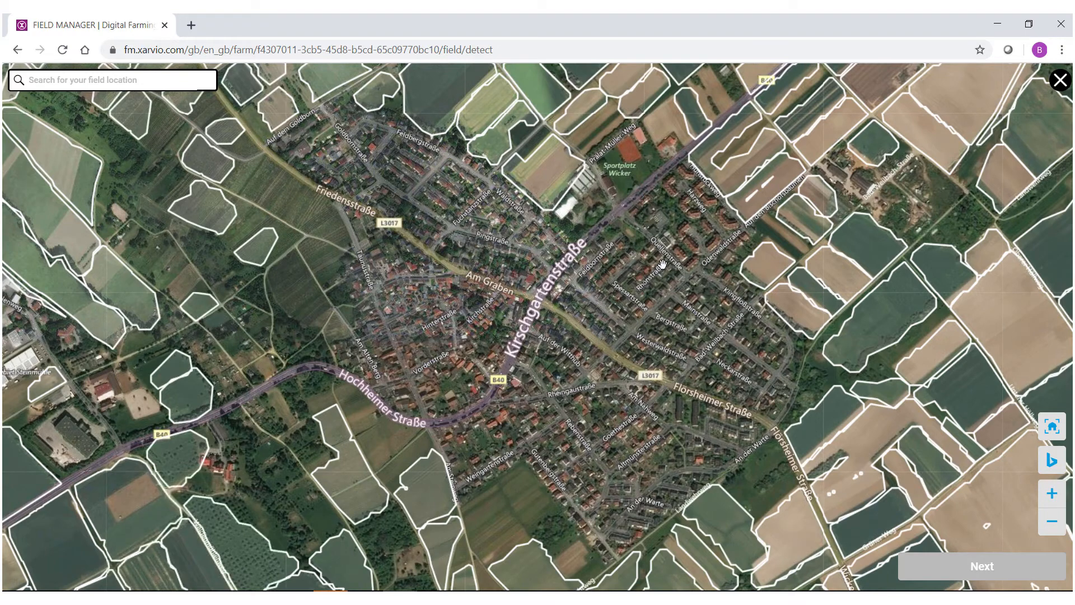
left_click_drag(679, 227, 550, 499)
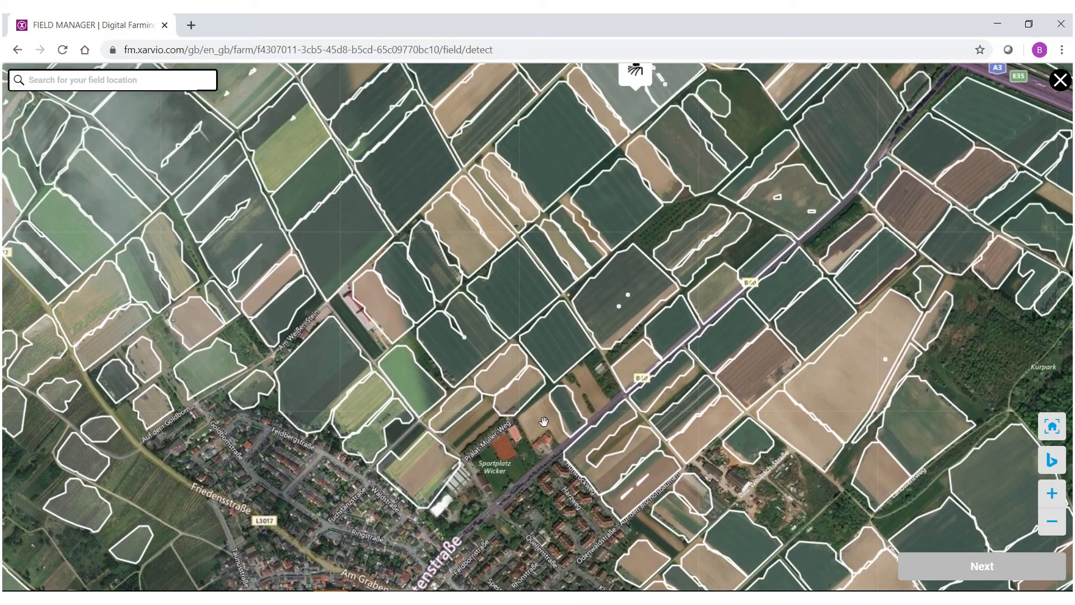
left_click_drag(651, 297, 713, 465)
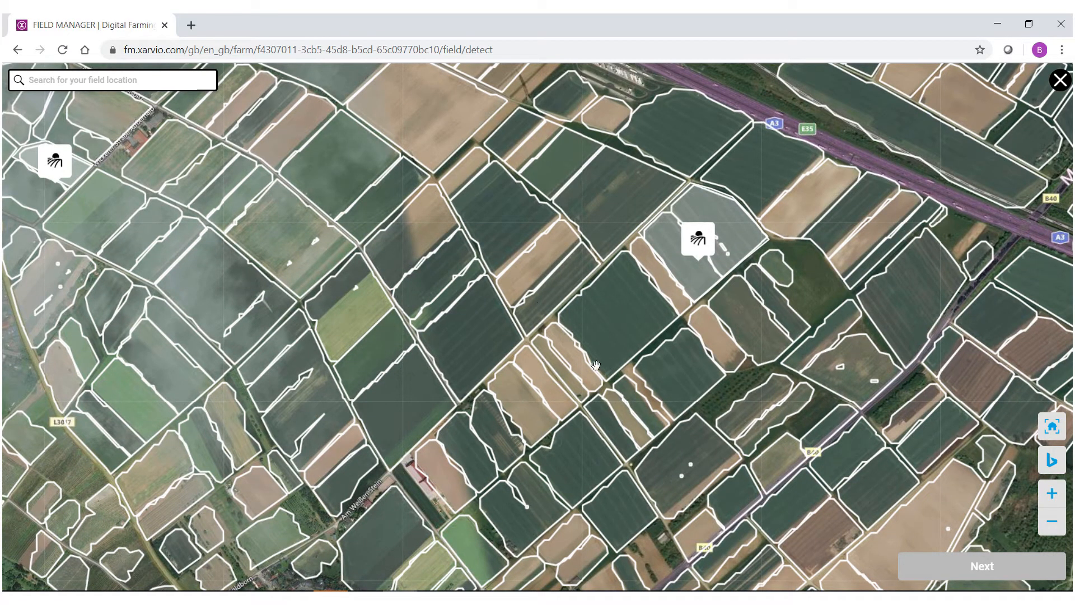
scroll(595, 365, "up", 3)
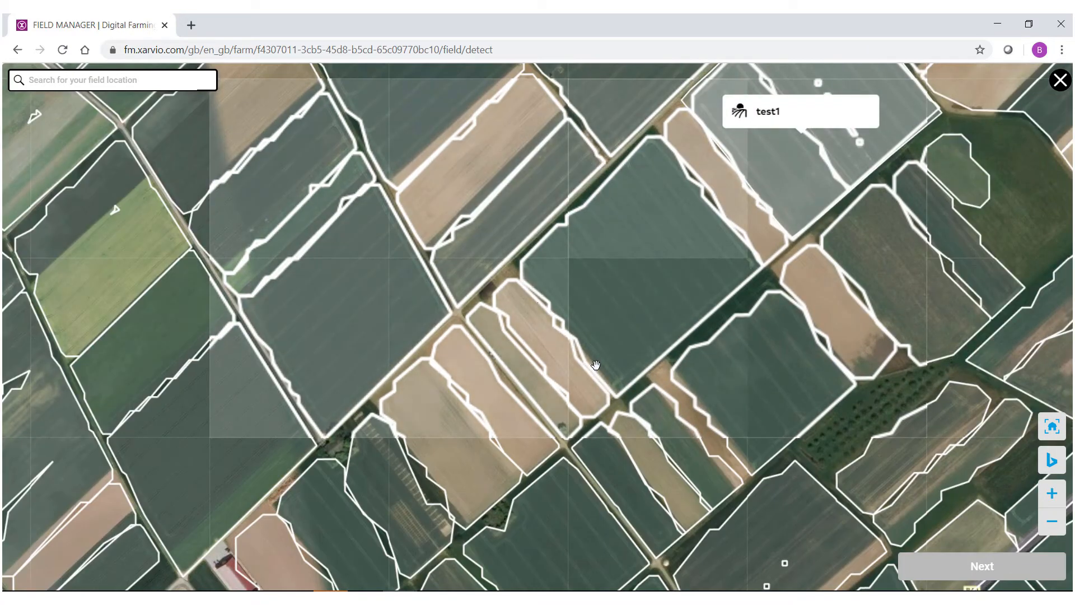
Switch the map imagery from Bing to Google and back to Bing.
scroll(609, 308, "down", 3)
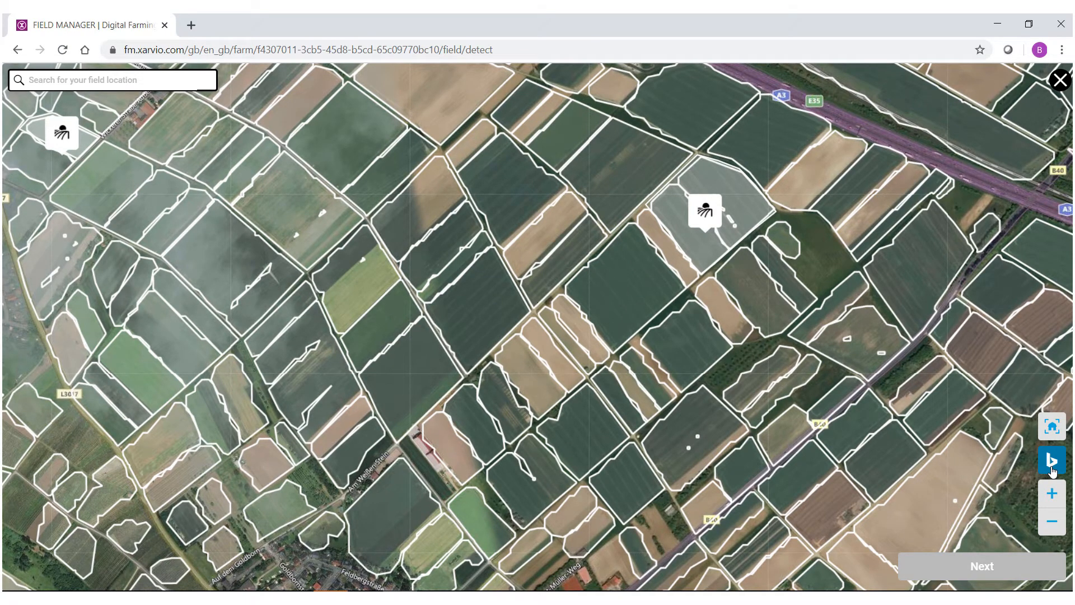
left_click(1052, 462)
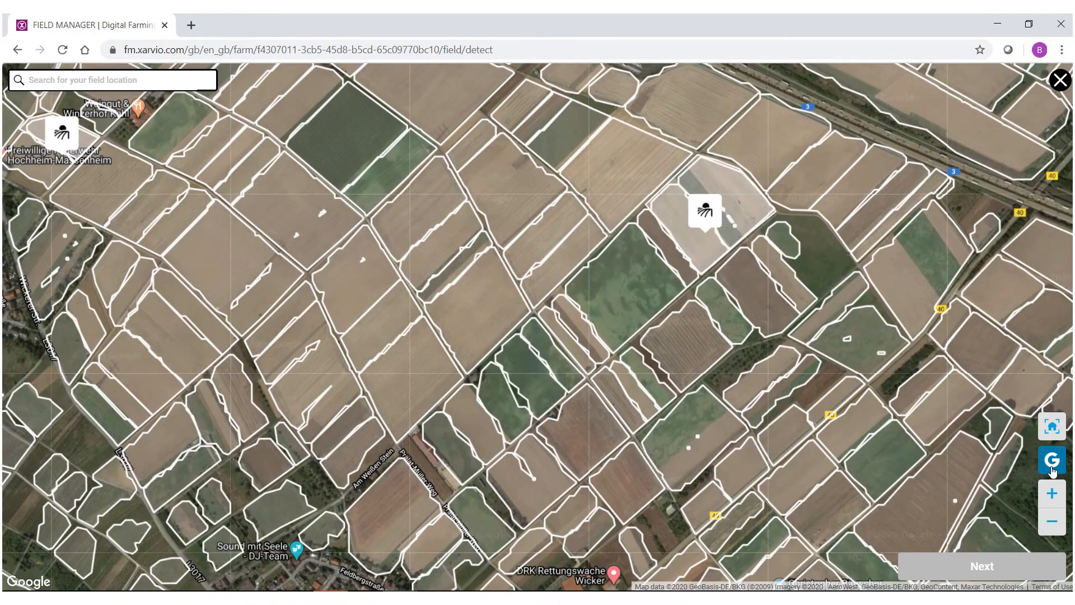
left_click(1051, 469)
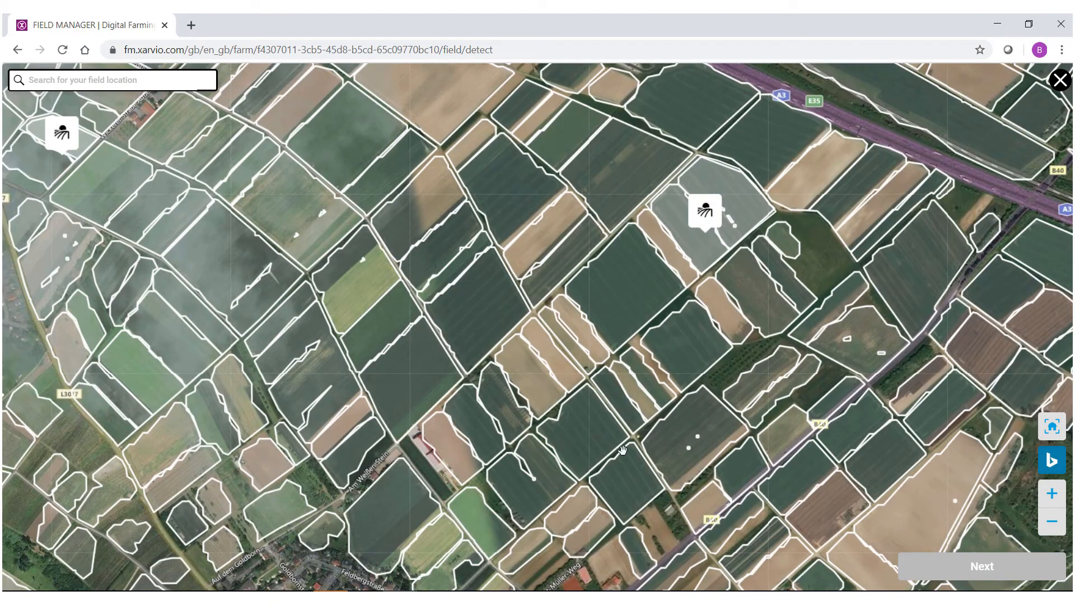
Select the large dark green field near the map's centre and the two adjoining fields southwest of it across the track.
left_click_drag(515, 361, 592, 382)
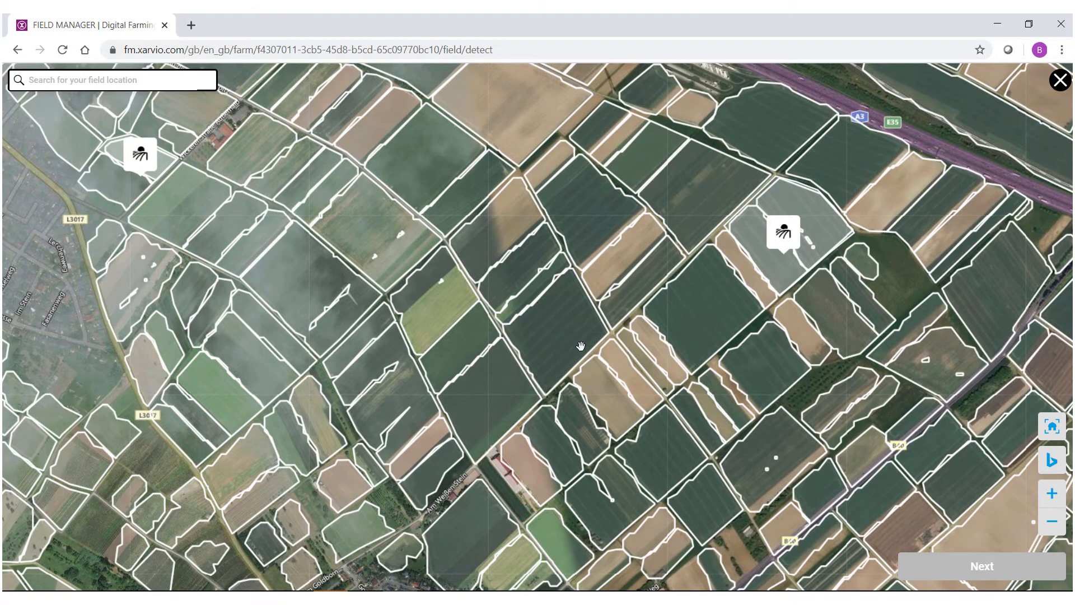
scroll(581, 346, "up", 2)
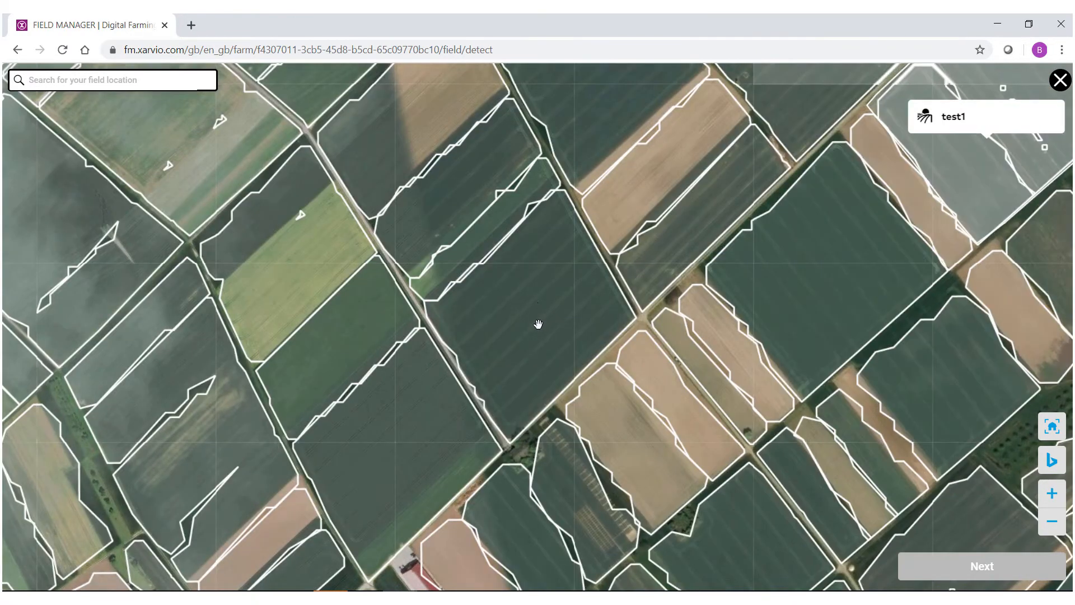
left_click(538, 323)
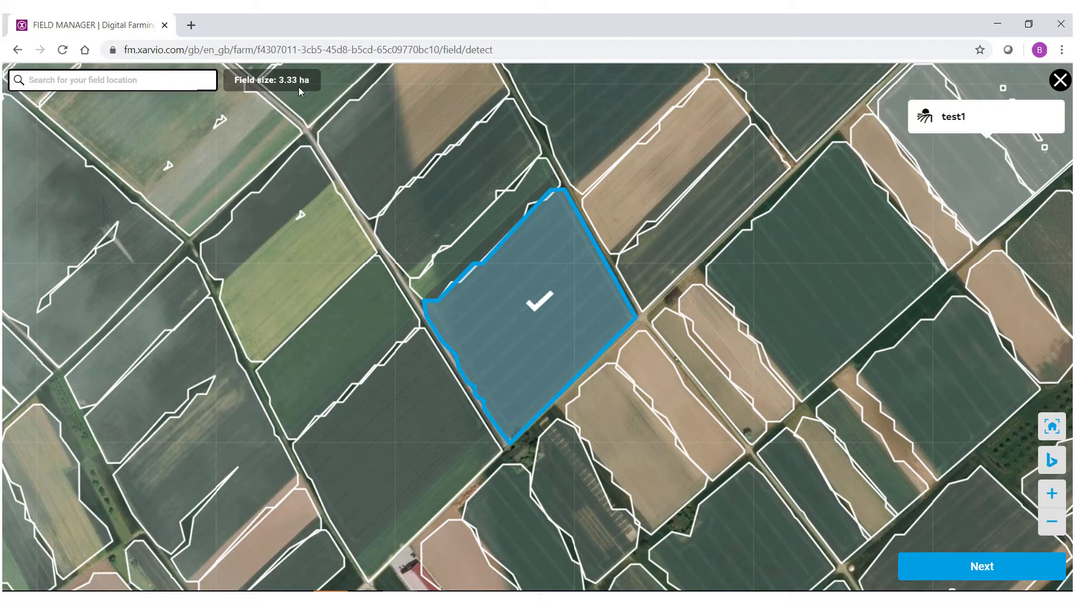
left_click(491, 384)
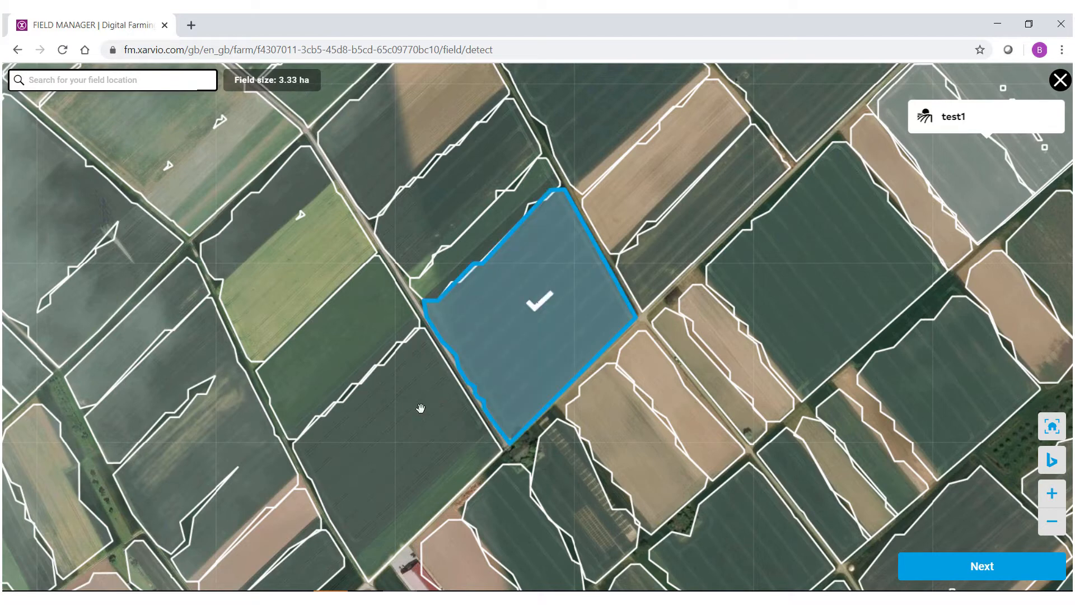
left_click(406, 439)
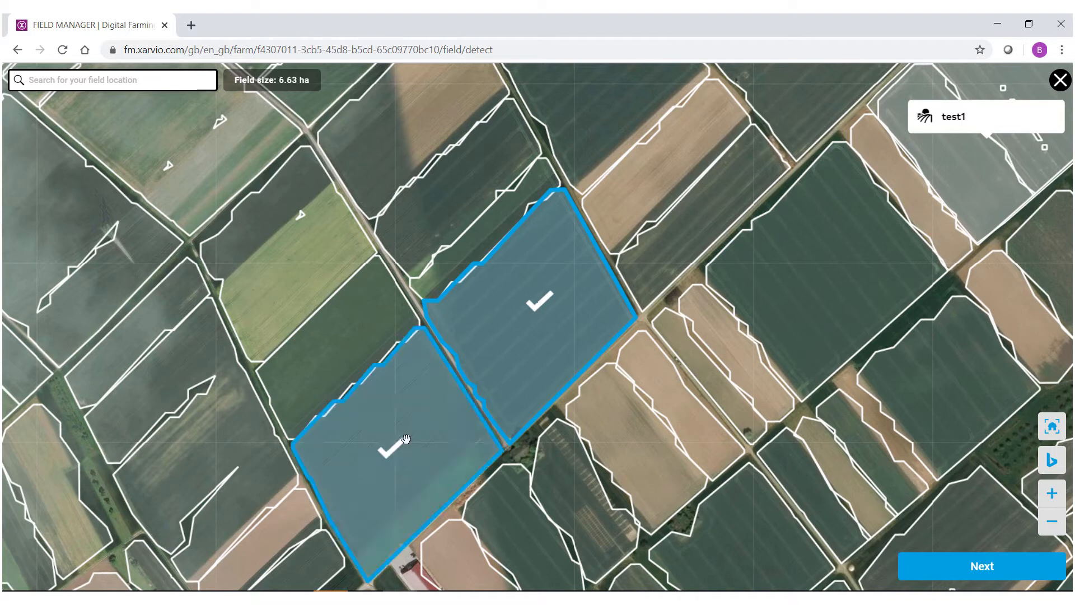
left_click(329, 355)
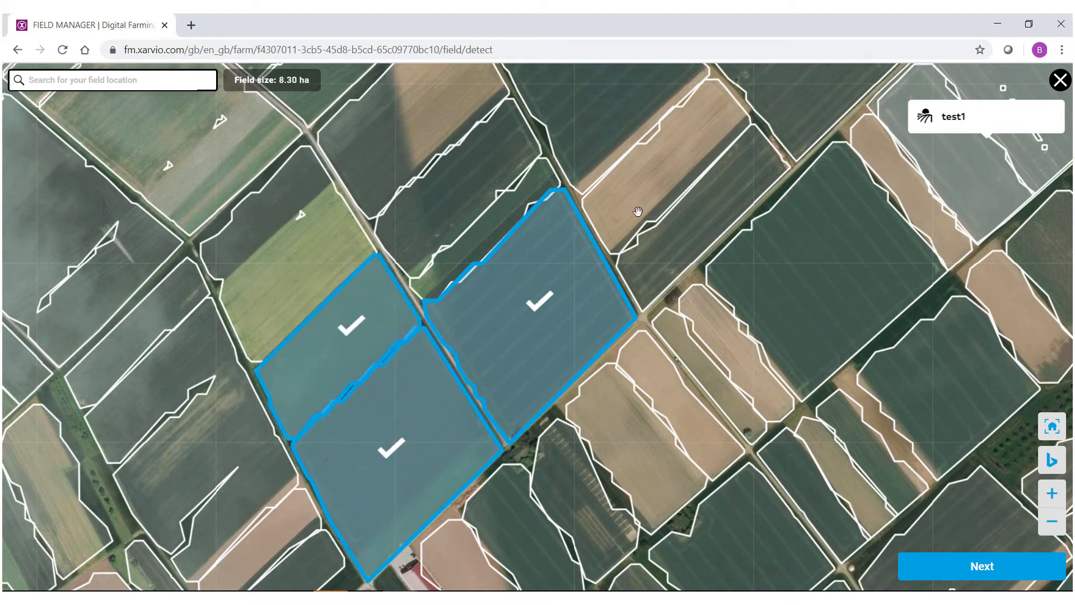
Add the narrow field and the large green field to the northeast to the selection, and deselect both again.
left_click(673, 249)
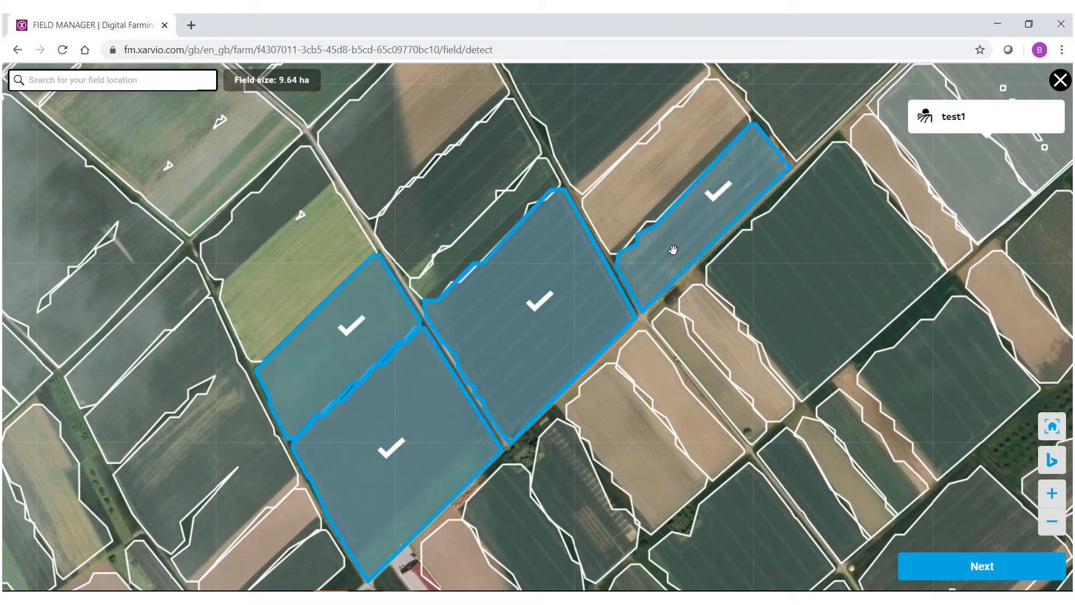
left_click(778, 255)
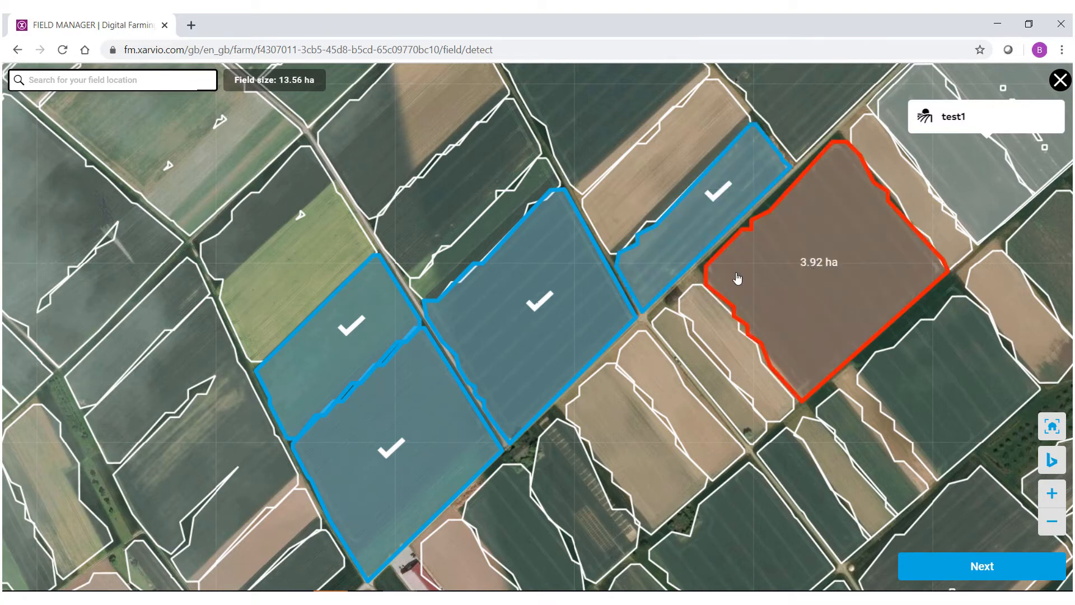
left_click(819, 271)
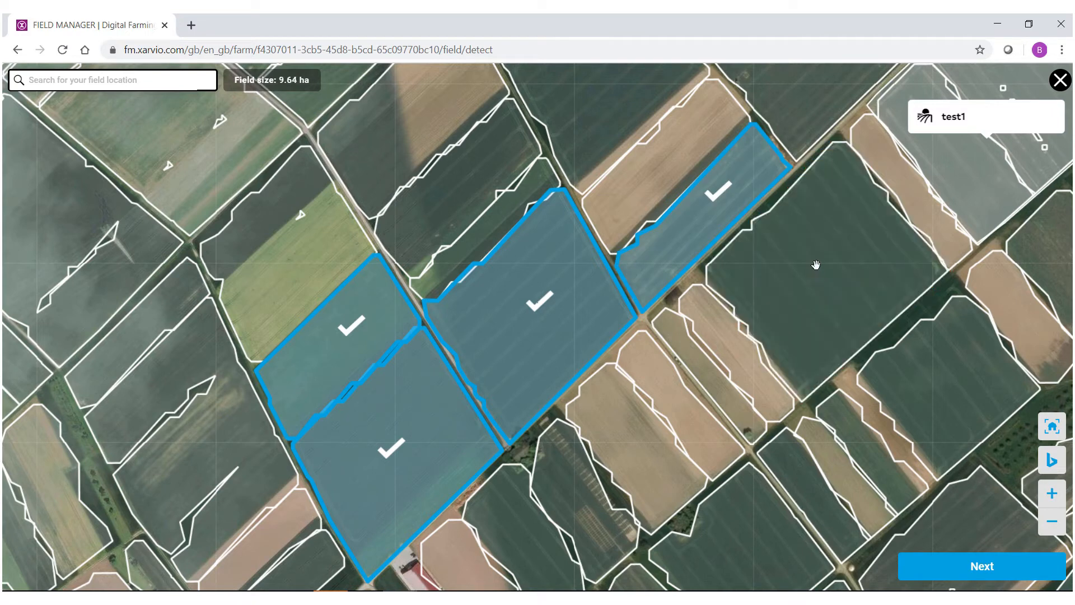
left_click(712, 217)
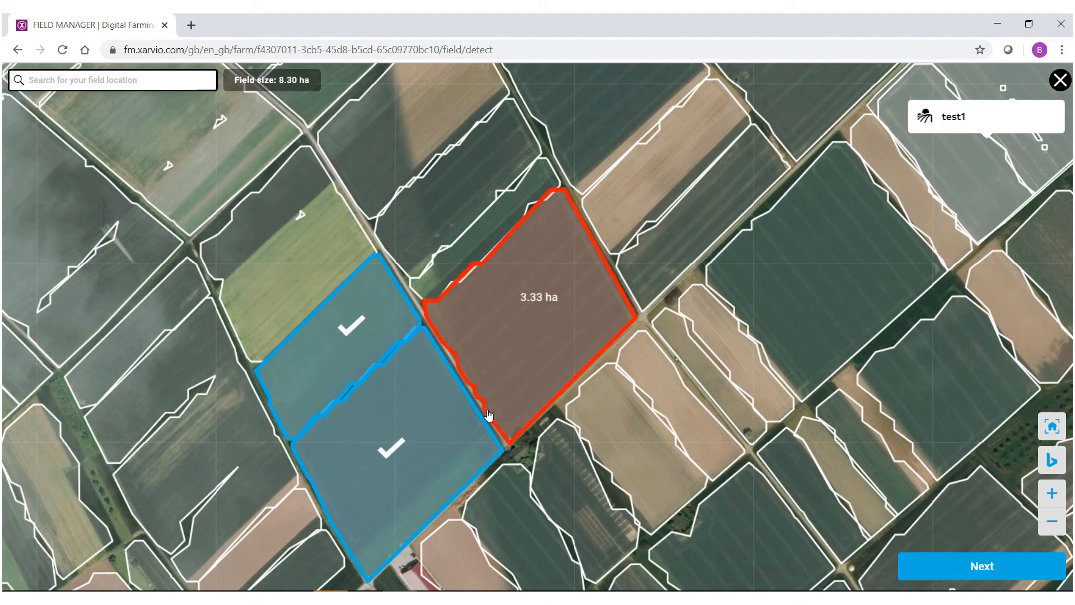
Continue with the selected fields and rename Field_001 to Test2.
left_click(990, 567)
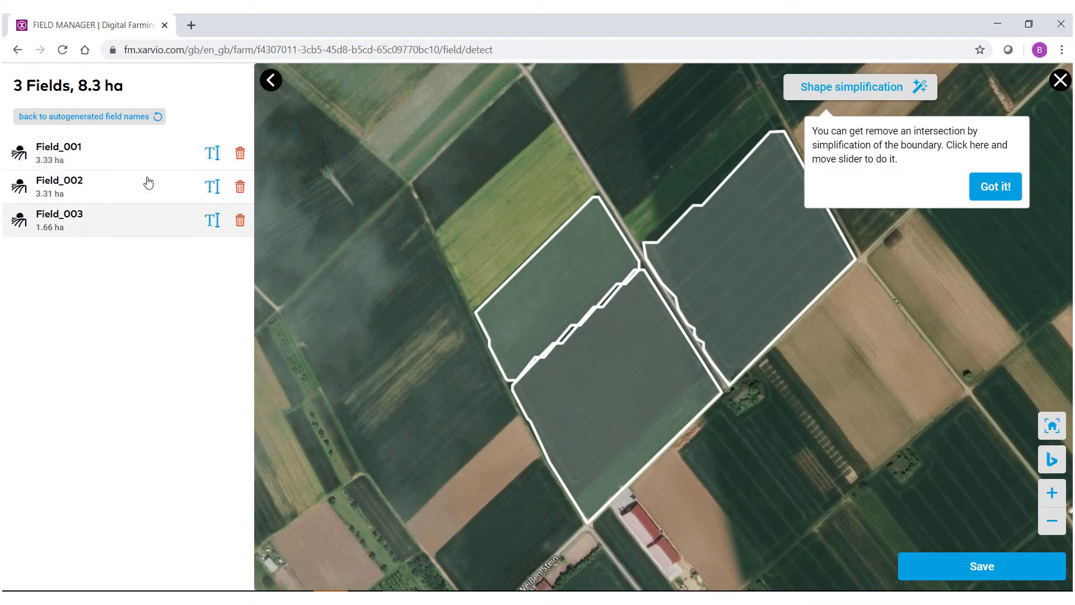
left_click(213, 153)
key("ctrl+a")
type("T")
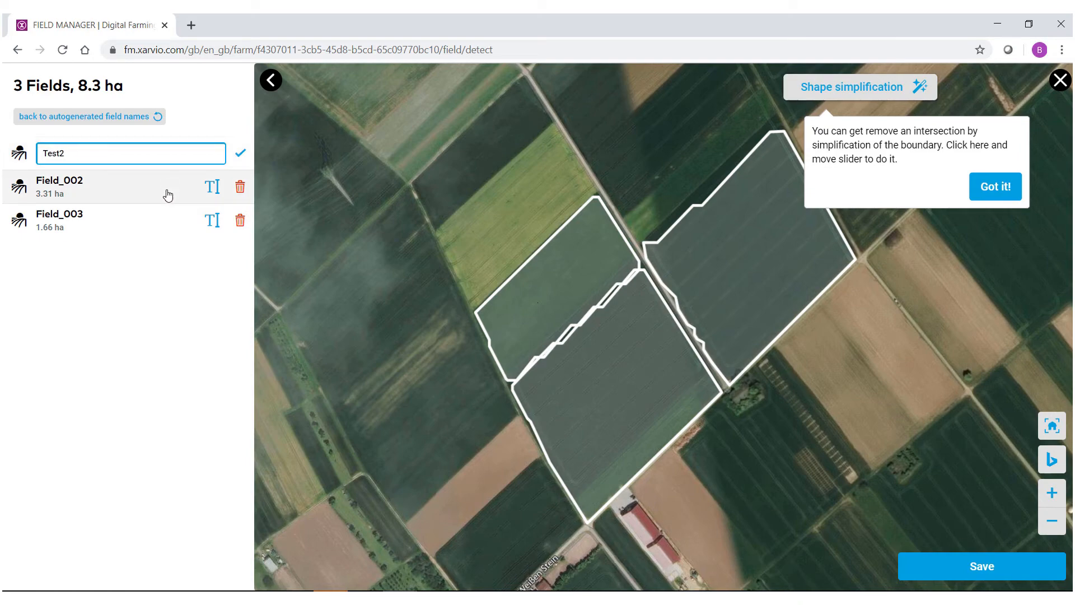
Rename Field_002 to Test3 and Field_003 to Test 4.
left_click(212, 186)
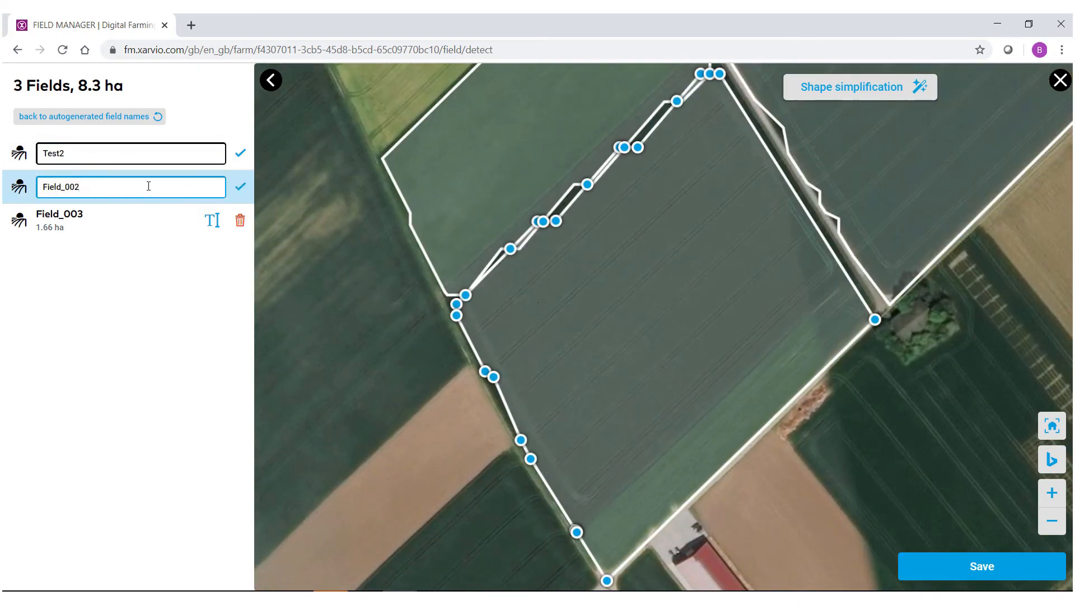
key("ctrl+a")
type("Te")
left_click(212, 220)
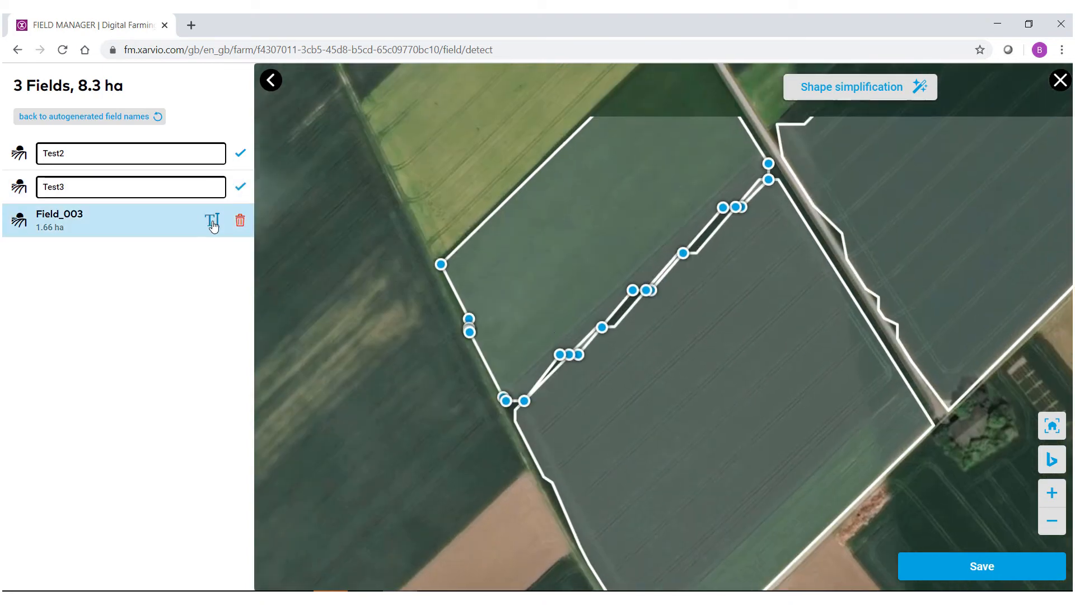
key("ctrl+a")
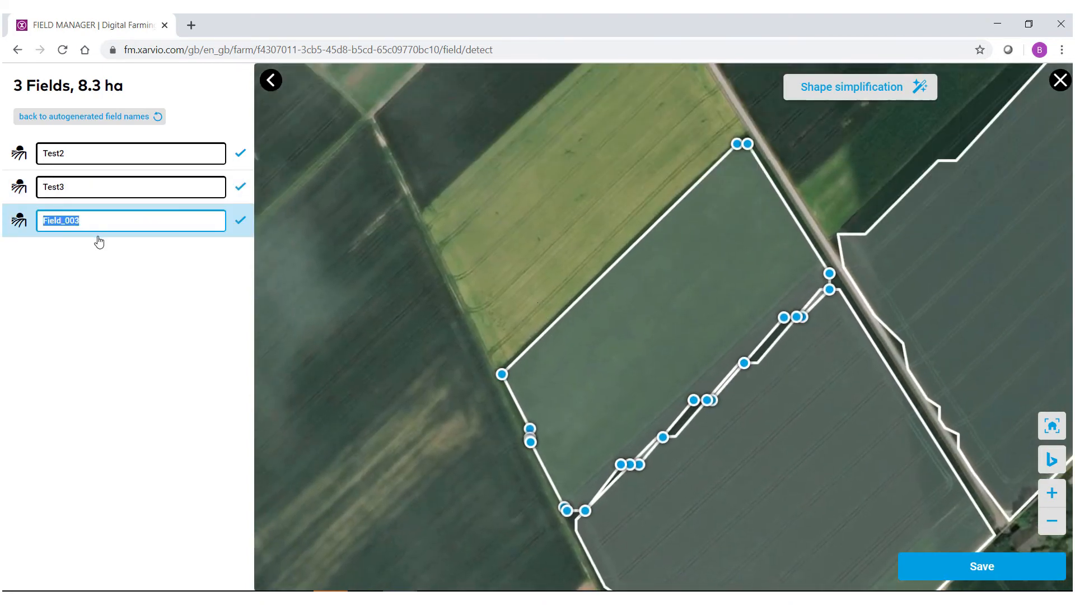
type("Test 4")
Confirm the new names of all three fields and save the fields to the farm.
left_click(242, 156)
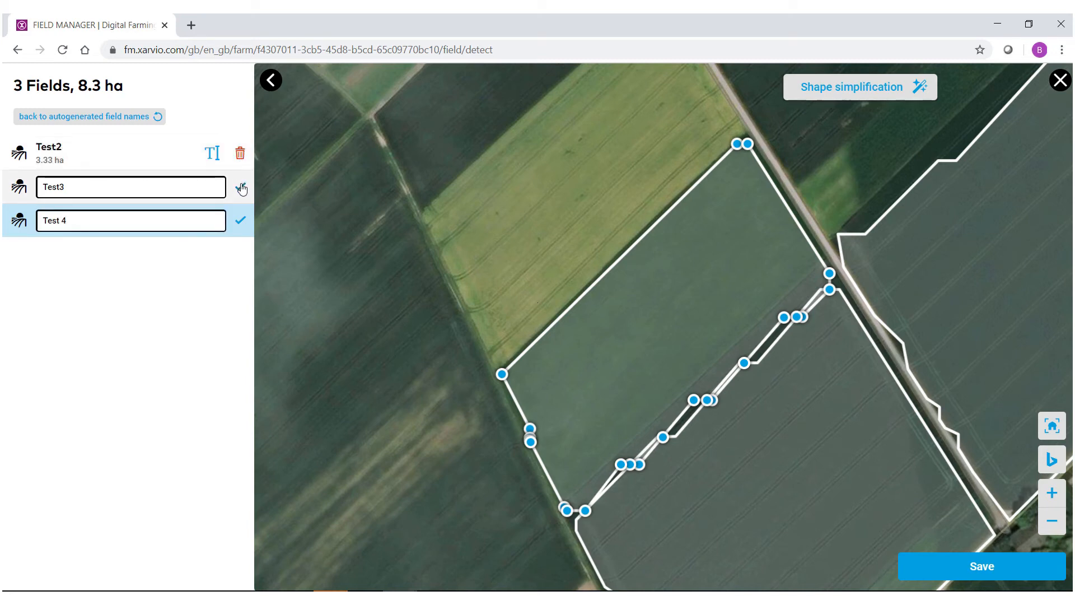
left_click(242, 187)
left_click(241, 215)
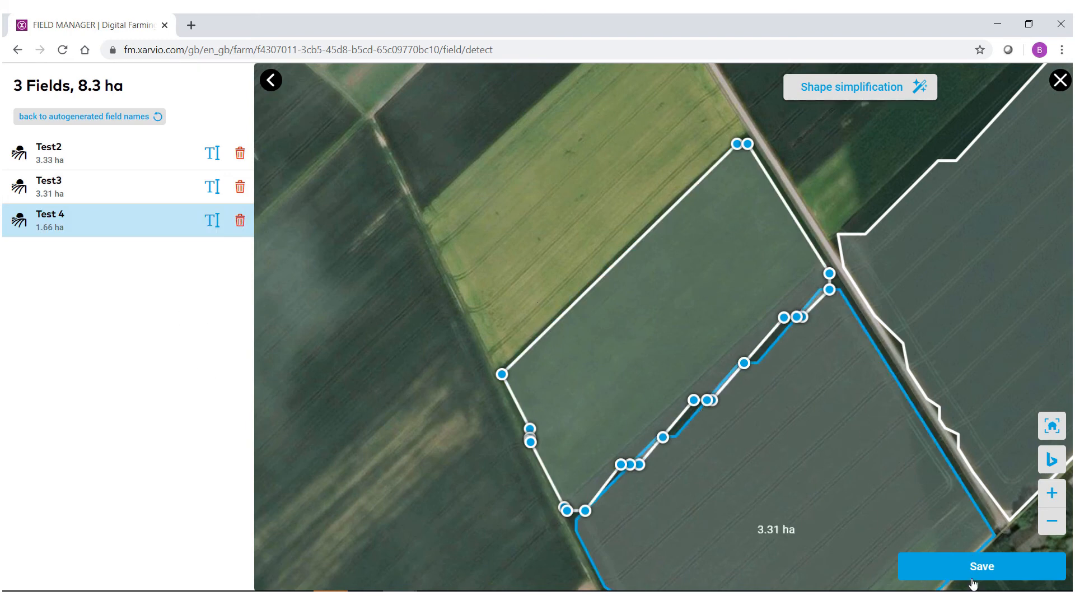
left_click(995, 575)
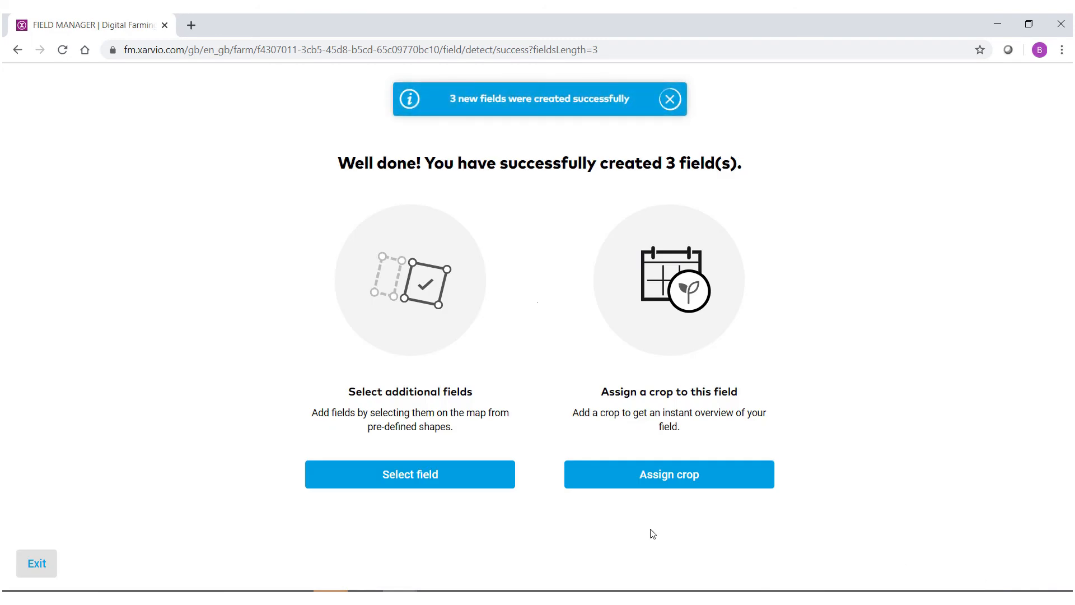
Return to the status overview and find the newly created fields in the field list.
left_click(40, 561)
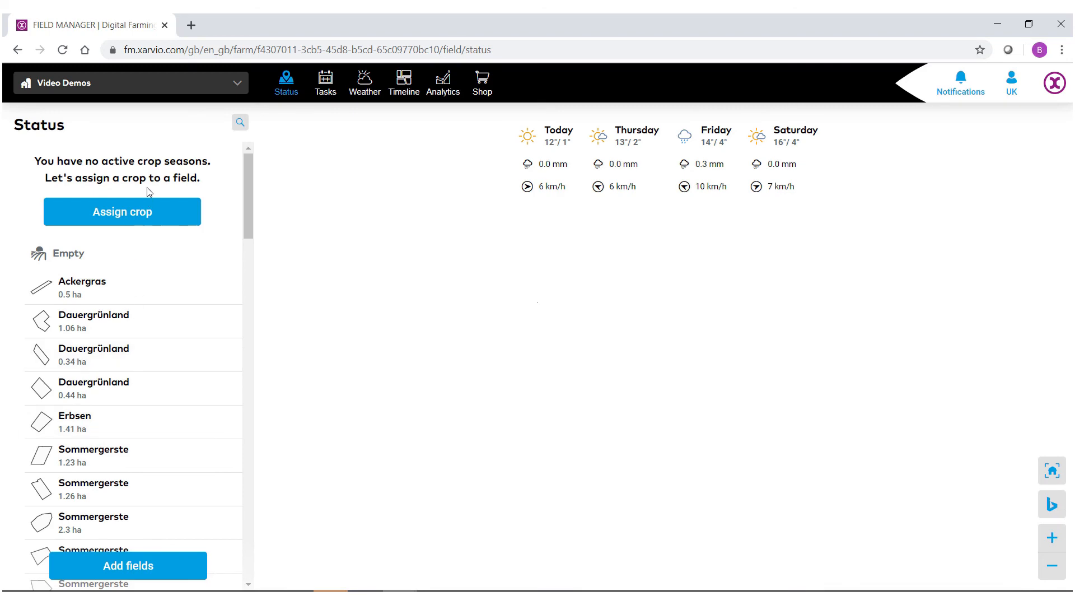
scroll(136, 353, "down", 5)
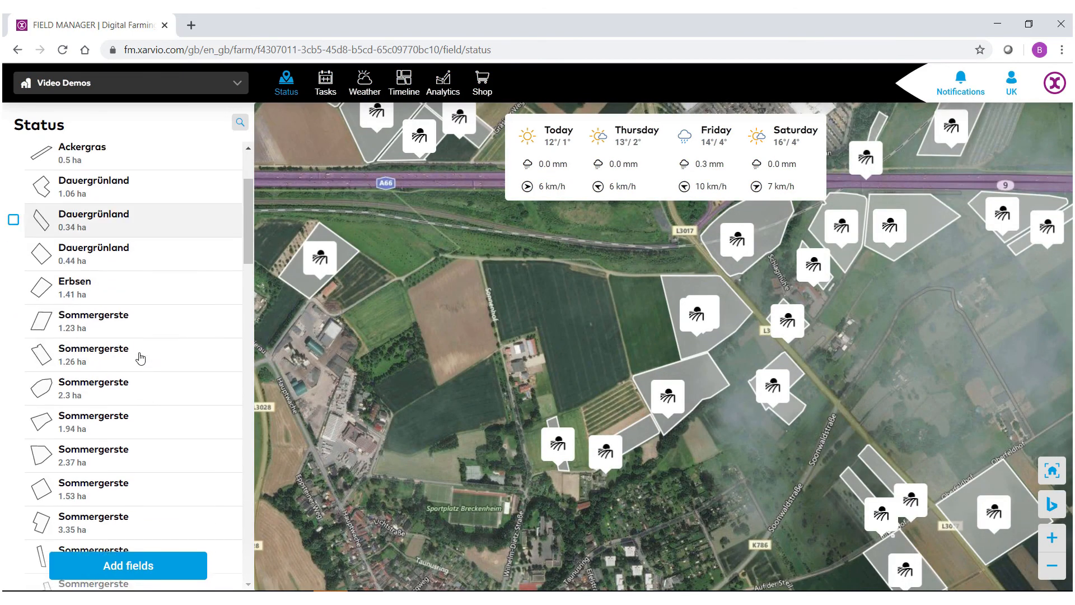
scroll(141, 371, "down", 8)
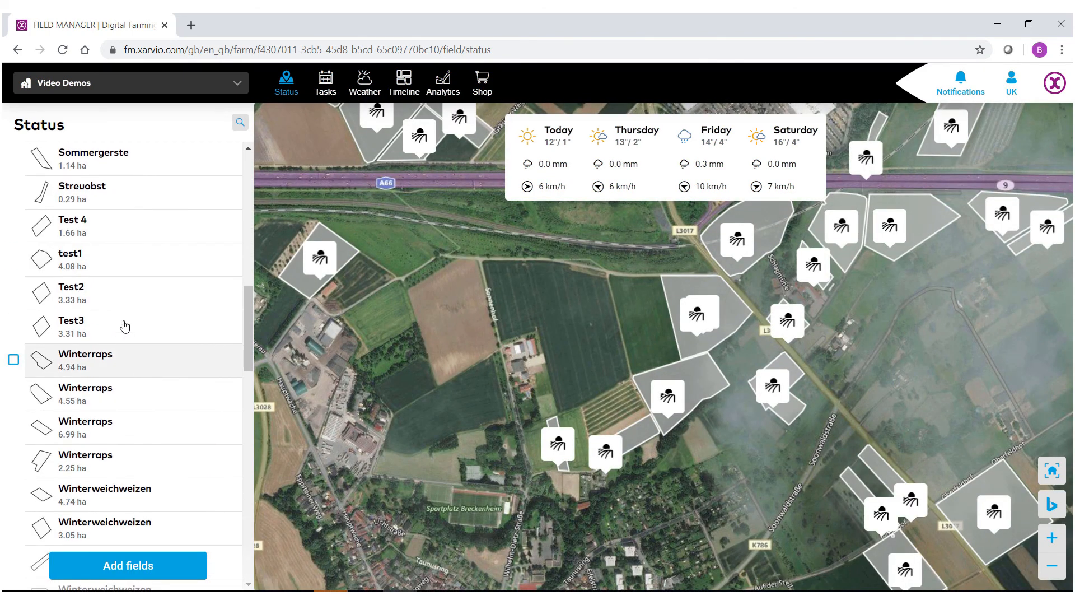